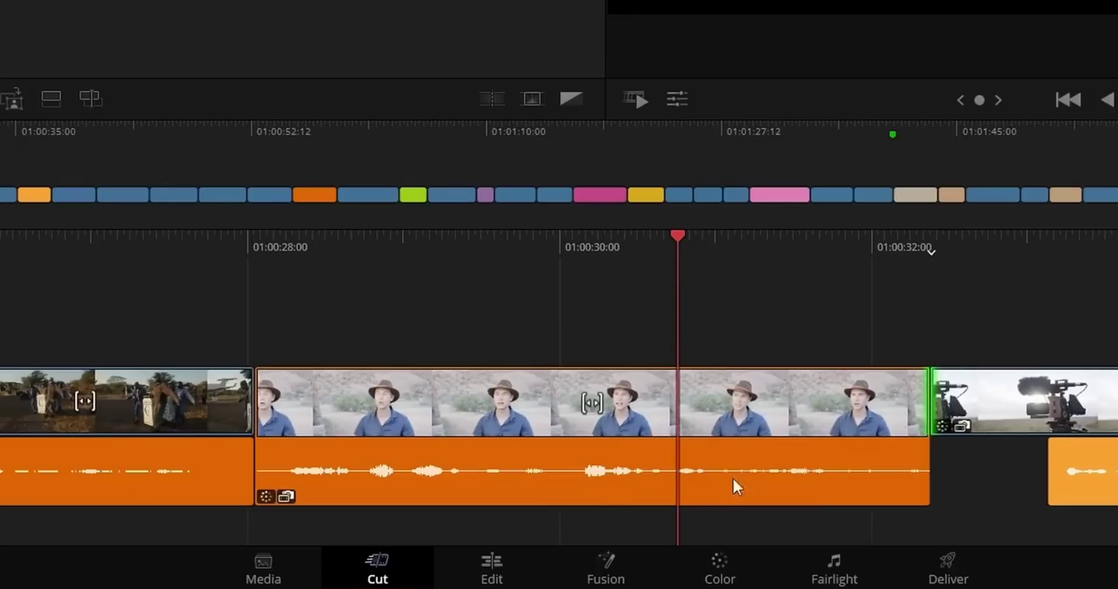
Trim the end of the outdoor interview clip's audio on the Cut page timeline
{"action": "mouse_move", "coordinate": [931, 471]}
{"action": "left_mouse_down"}
{"action": "mouse_move", "coordinate": [770, 469]}
{"action": "mouse_move", "coordinate": [926, 469]}
{"action": "left_mouse_up"}
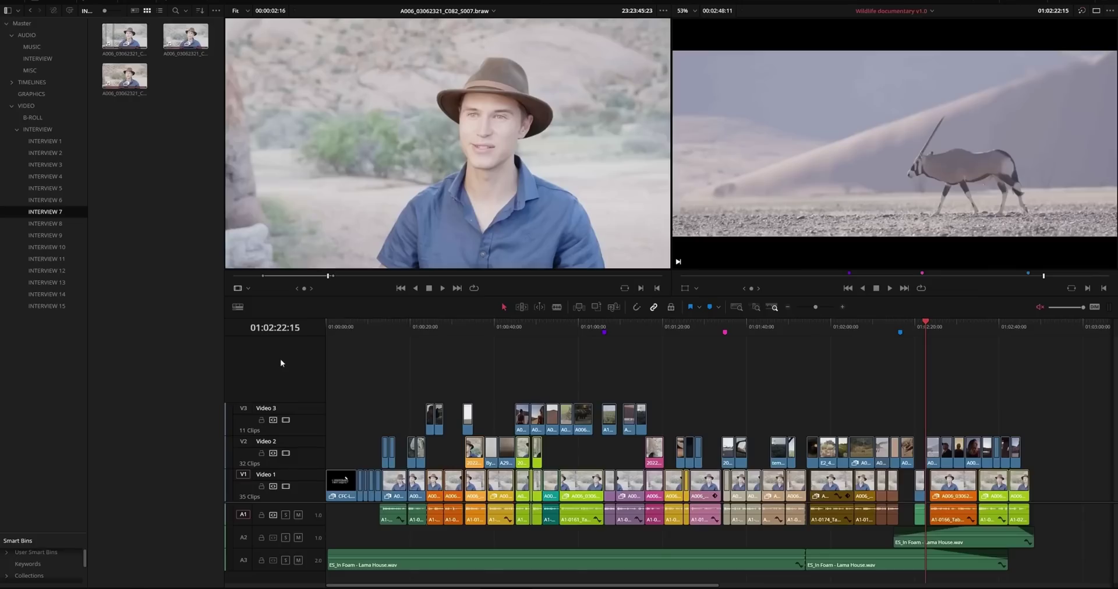
Add a subtitle track above Video 3 and auto-generate English captions from the timeline audio
{"action": "right_click", "coordinate": [281, 359]}
{"action": "left_click", "coordinate": [349, 380]}
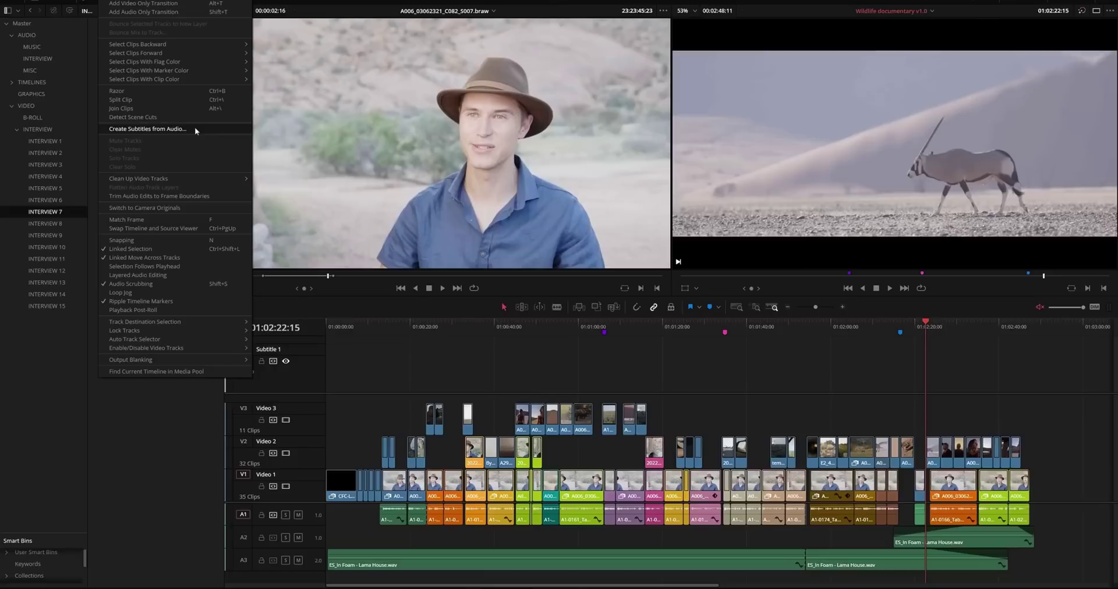
{"action": "left_click", "coordinate": [272, 190]}
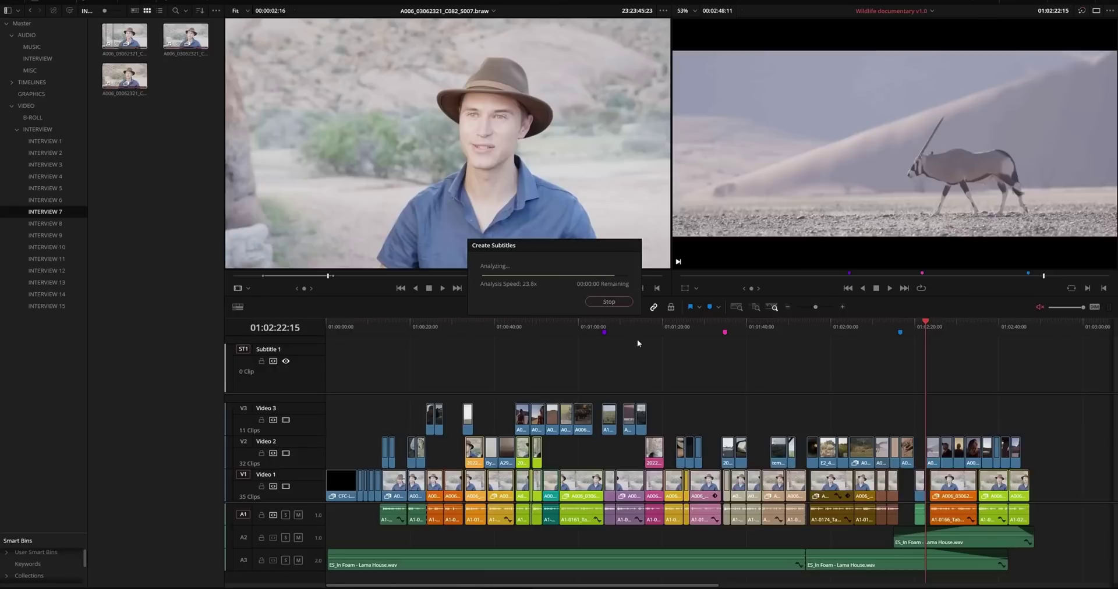
{"action": "left_click_drag", "start_coordinate": [816, 331], "coordinate": [761, 329]}
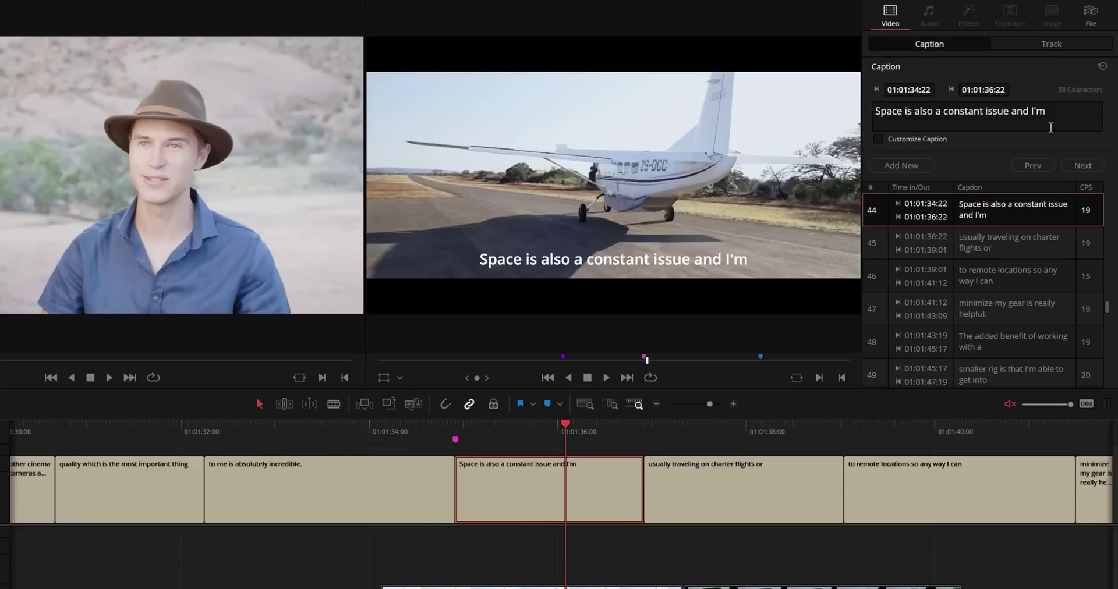
Move 'and I'm' from the end of caption 44 to caption 45's start, and start caption 45 earlier
{"action": "left_click_drag", "start_coordinate": [1009, 111], "coordinate": [1065, 111]}
{"action": "key", "text": "BackSpace"}
{"action": "left_click", "coordinate": [698, 430]}
{"action": "left_click", "coordinate": [751, 491]}
{"action": "left_click", "coordinate": [879, 106]}
{"action": "type", "text": "and I'm usually traveling on charter flights or"}
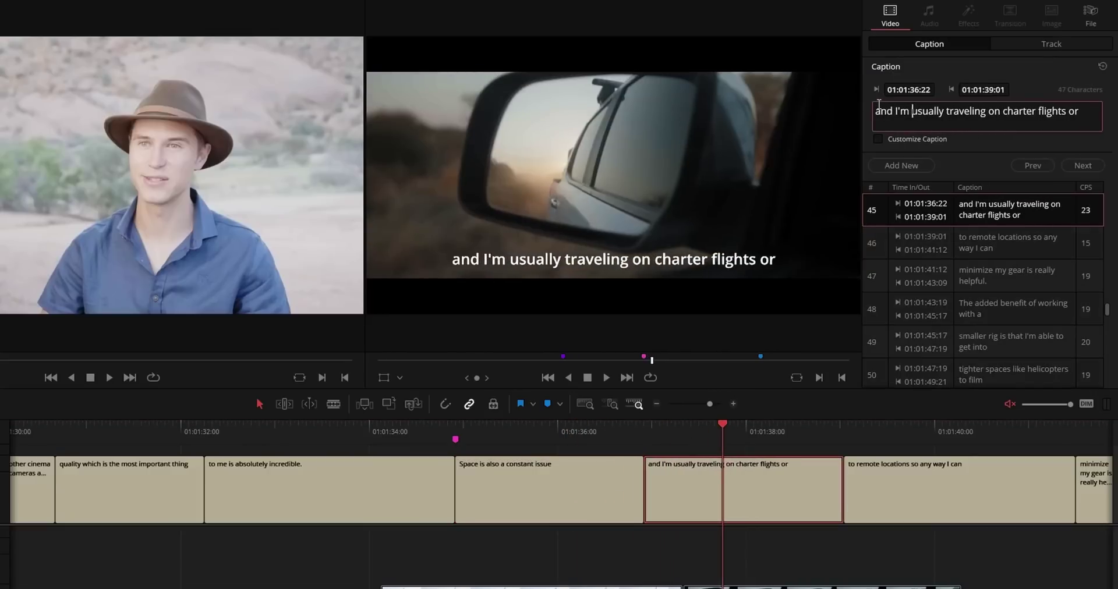
{"action": "left_click_drag", "start_coordinate": [645, 478], "coordinate": [612, 479]}
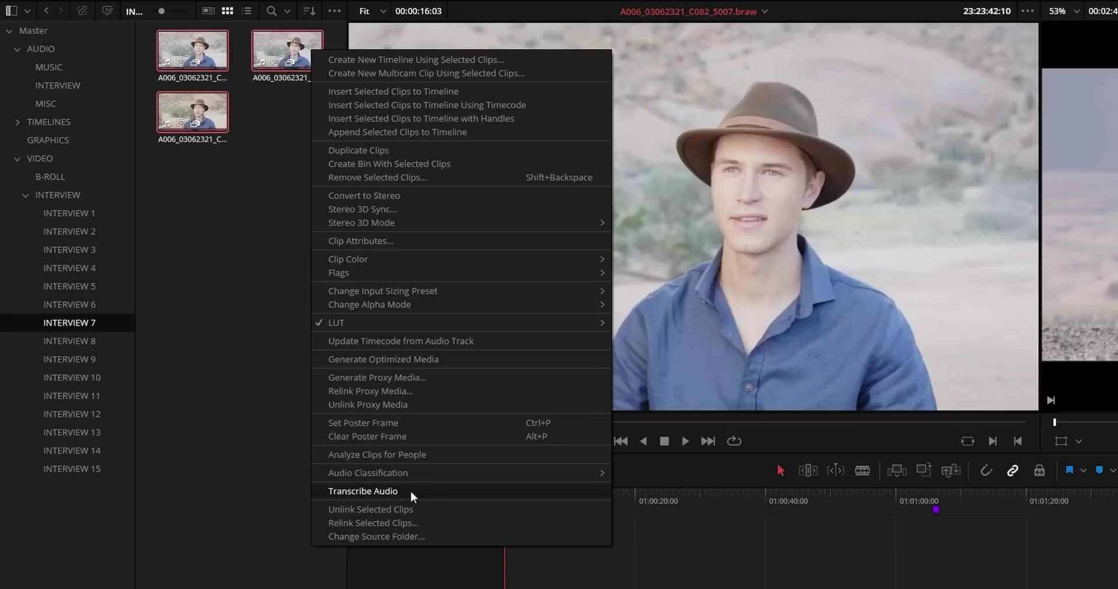
Transcribe the interview clips' audio and search the transcripts for 'remote'
{"action": "left_click", "coordinate": [411, 491]}
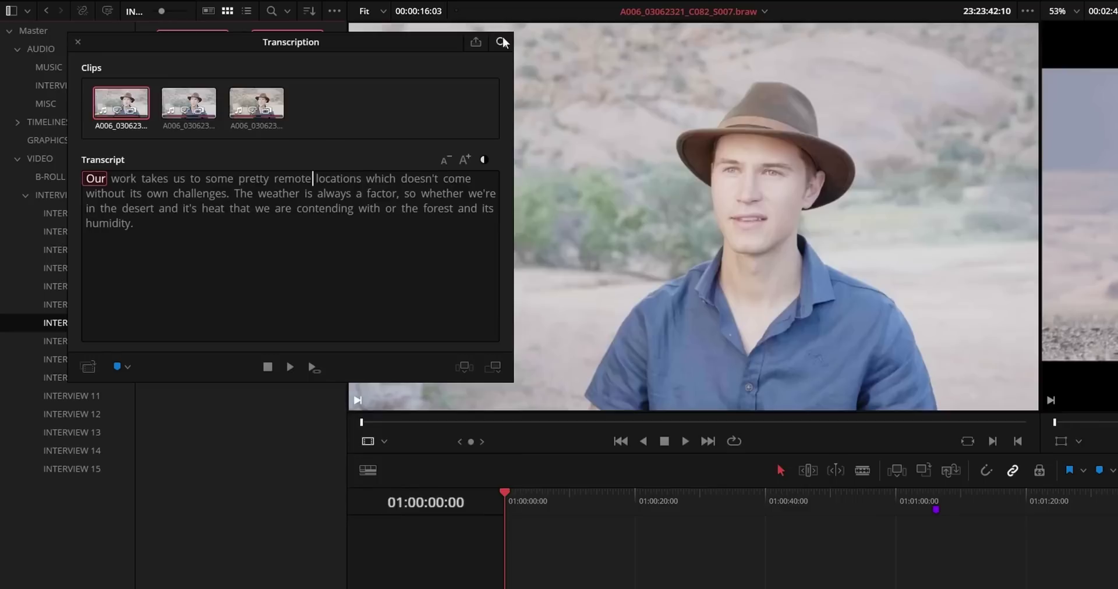
{"action": "left_click", "coordinate": [501, 42]}
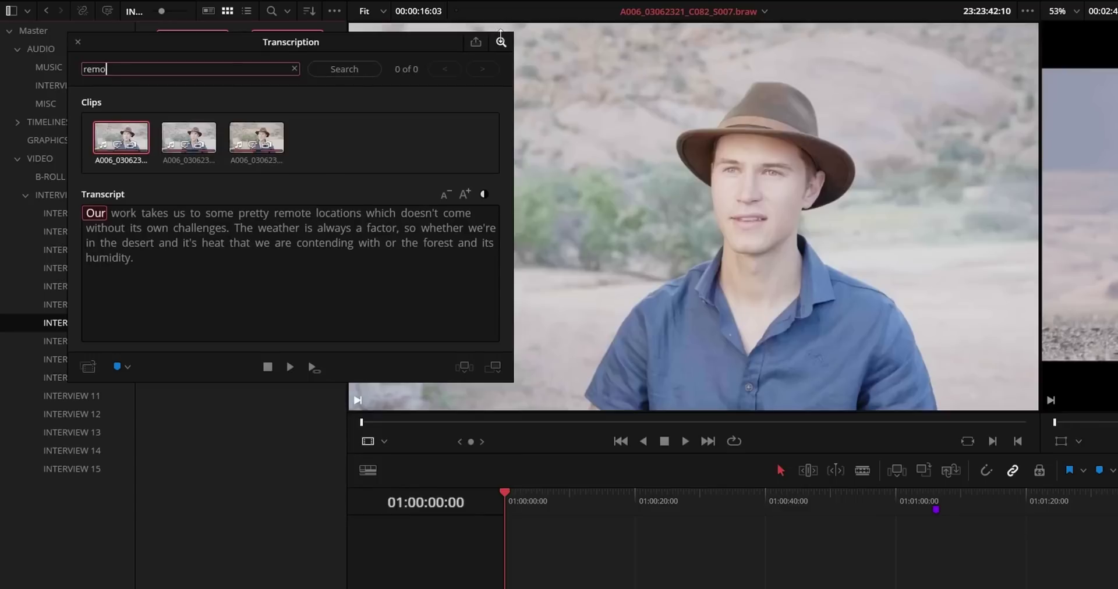
{"action": "type", "text": "remote"}
{"action": "key", "text": "Return"}
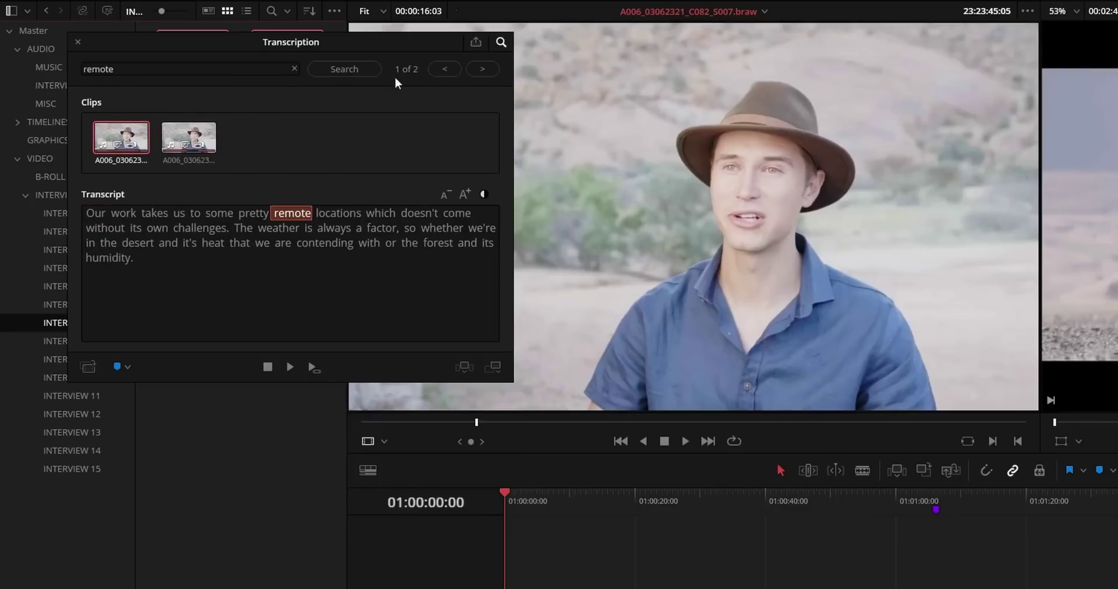
{"action": "left_click", "coordinate": [483, 70]}
{"action": "left_click", "coordinate": [501, 42]}
Jump to the words 'challenges' and 'desert', then mark the phrase from 'Our' to 'locations'
{"action": "left_click", "coordinate": [195, 194]}
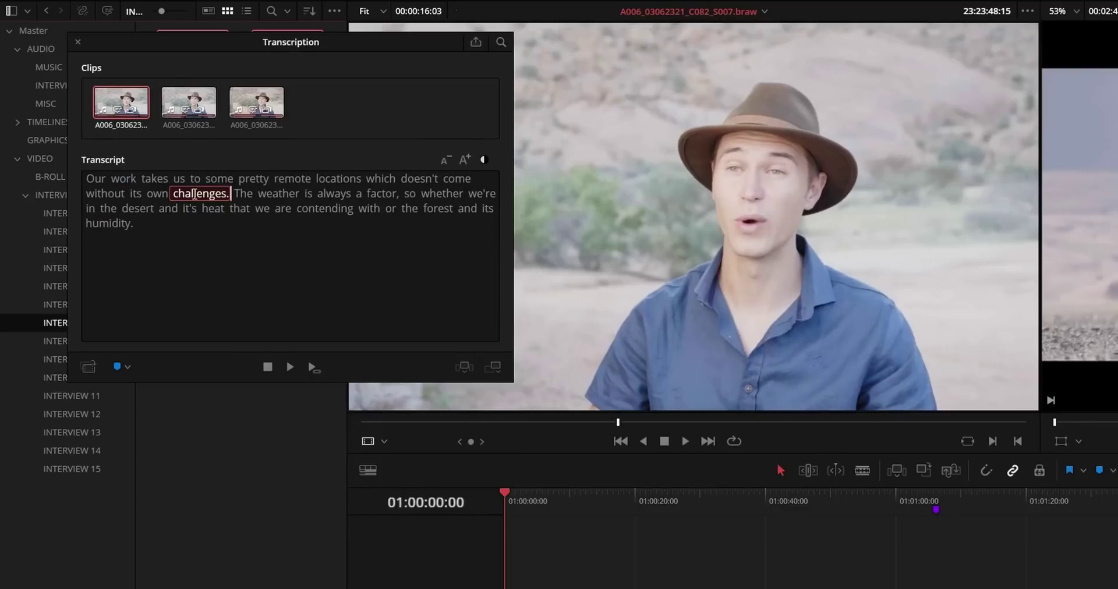
{"action": "left_click", "coordinate": [133, 209]}
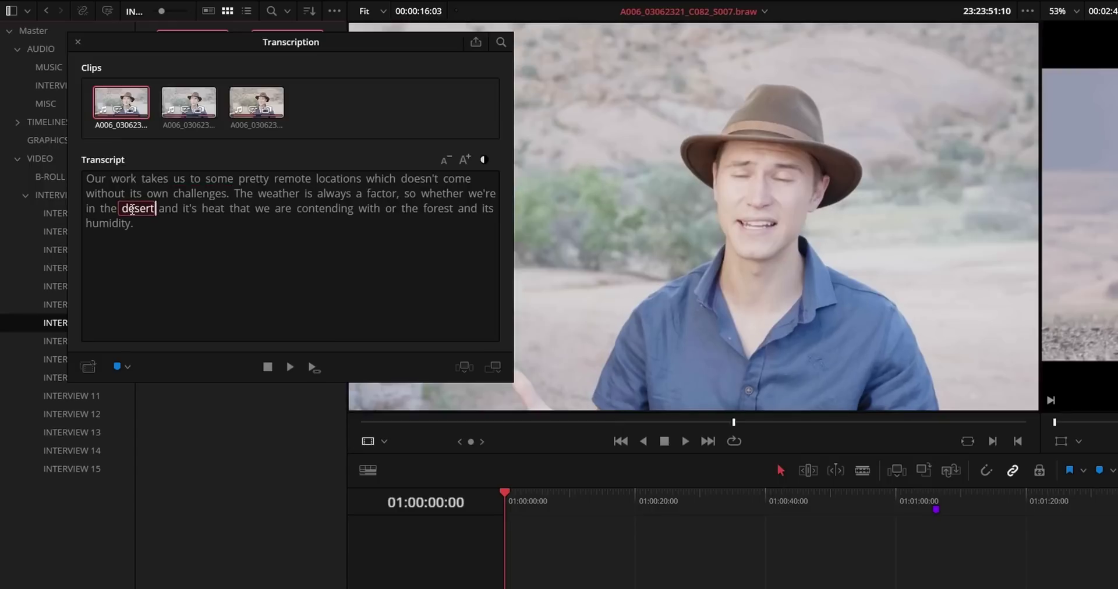
{"action": "left_click_drag", "start_coordinate": [91, 178], "coordinate": [321, 178]}
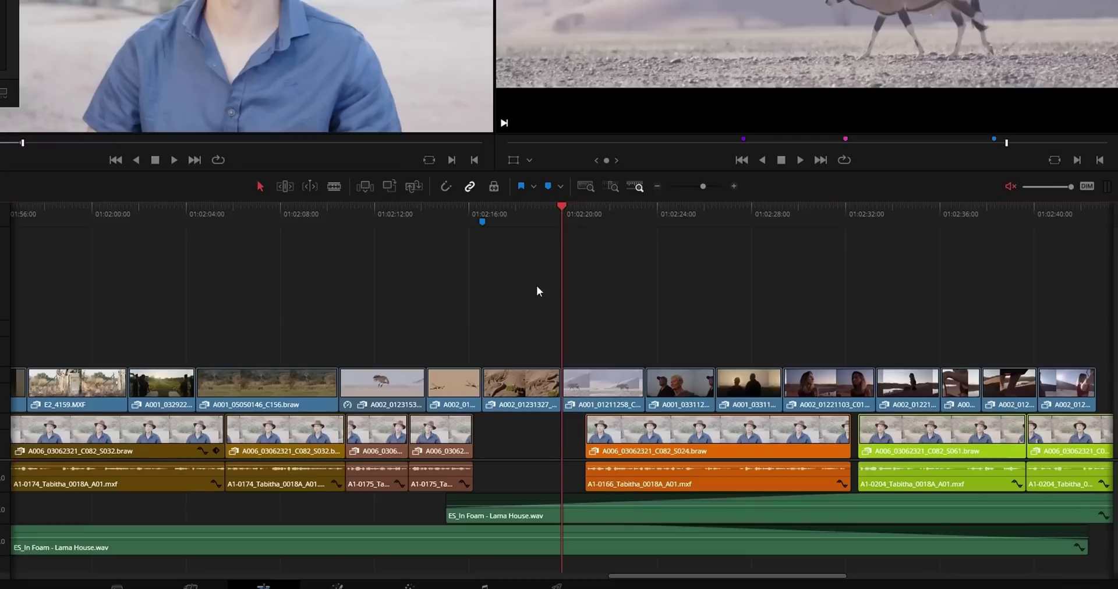
Insert the marked interview range at the playhead, rippling later clips right
{"action": "left_click", "coordinate": [365, 187]}
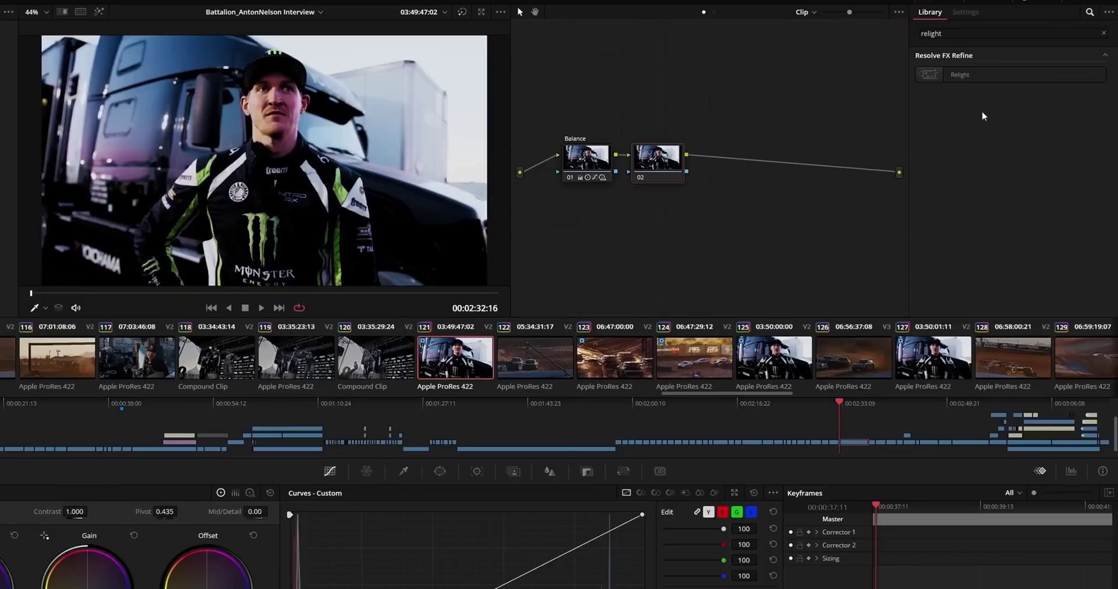
Apply Relight to node 02, preview its surface map, and add a second Relight node
{"action": "left_click_drag", "start_coordinate": [725, 150], "coordinate": [664, 233]}
{"action": "left_click", "coordinate": [1003, 91]}
{"action": "left_click", "coordinate": [930, 11]}
{"action": "left_click_drag", "start_coordinate": [946, 75], "coordinate": [750, 175]}
Move the point light upper right, set Contrast -0.138, then try Directional and Spotlight
{"action": "left_click_drag", "start_coordinate": [153, 99], "coordinate": [366, 92]}
{"action": "left_click_drag", "start_coordinate": [1013, 168], "coordinate": [1009, 168]}
{"action": "left_click", "coordinate": [1020, 114]}
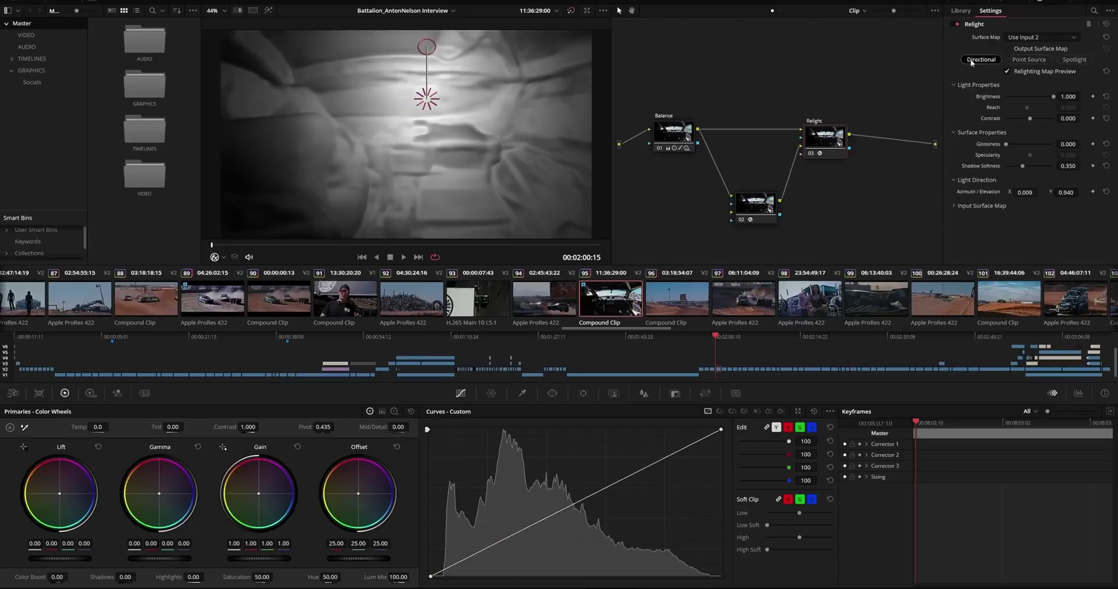
{"action": "left_click", "coordinate": [981, 60]}
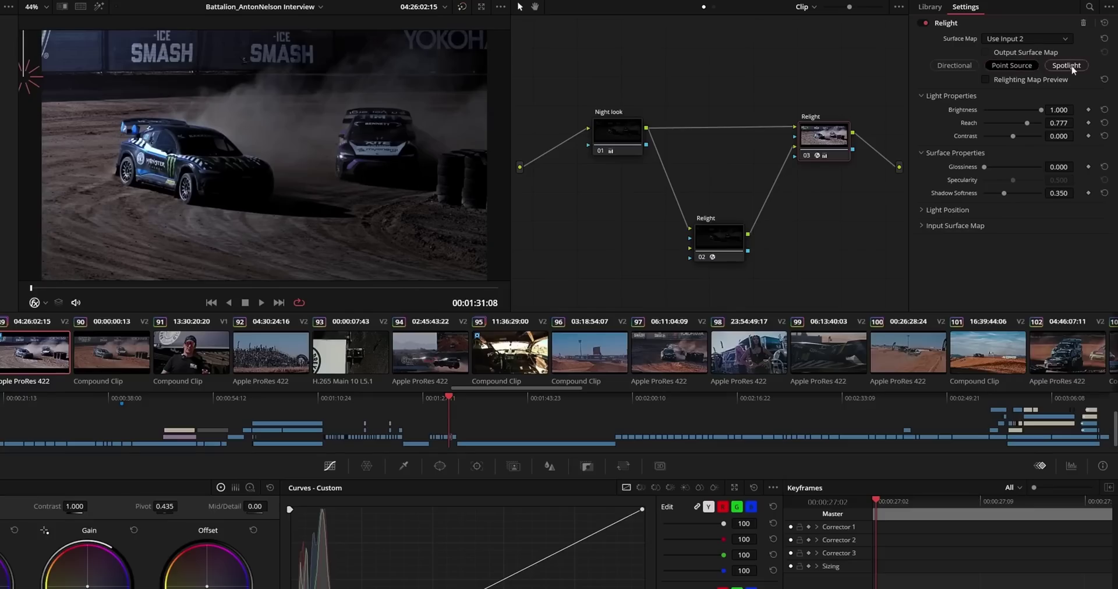
{"action": "left_click", "coordinate": [1067, 65]}
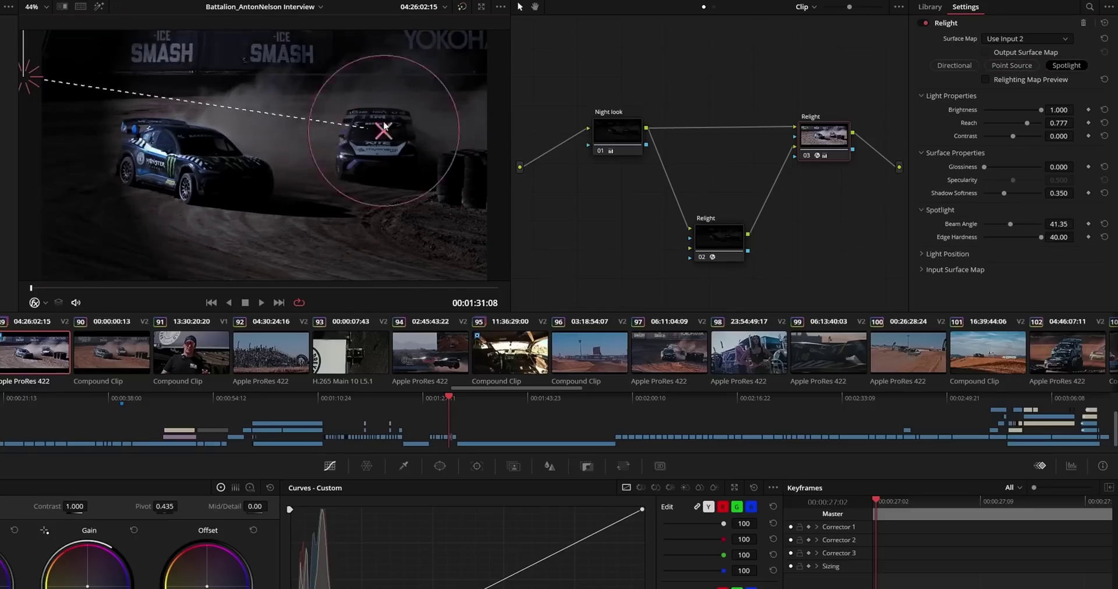